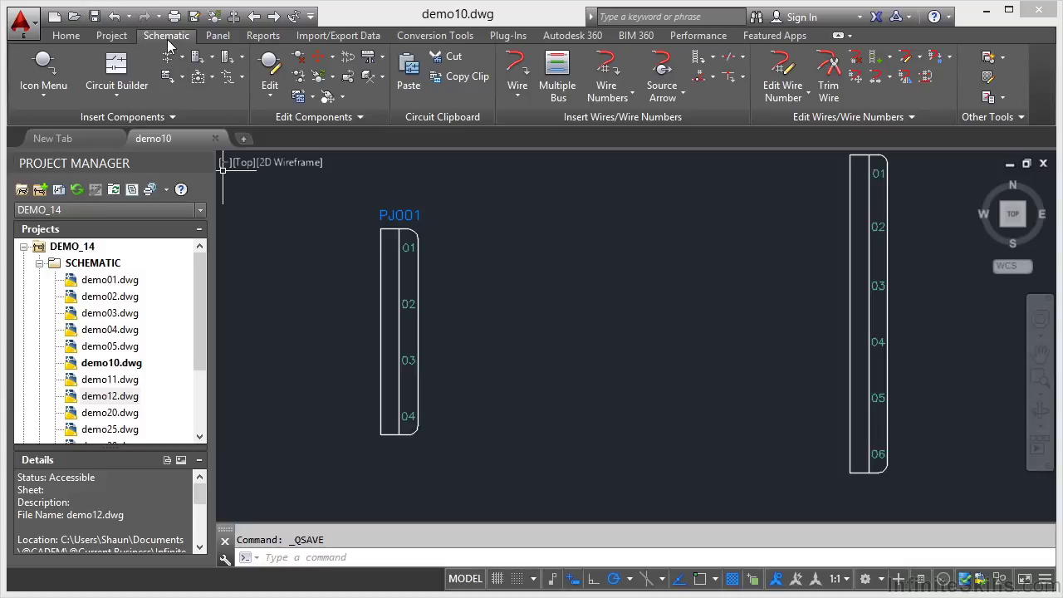
# - Rotate connector PJ001 counterclockwise through one full revolution in four quarter turns using Rotate Connector
pyautogui.click(383, 58)
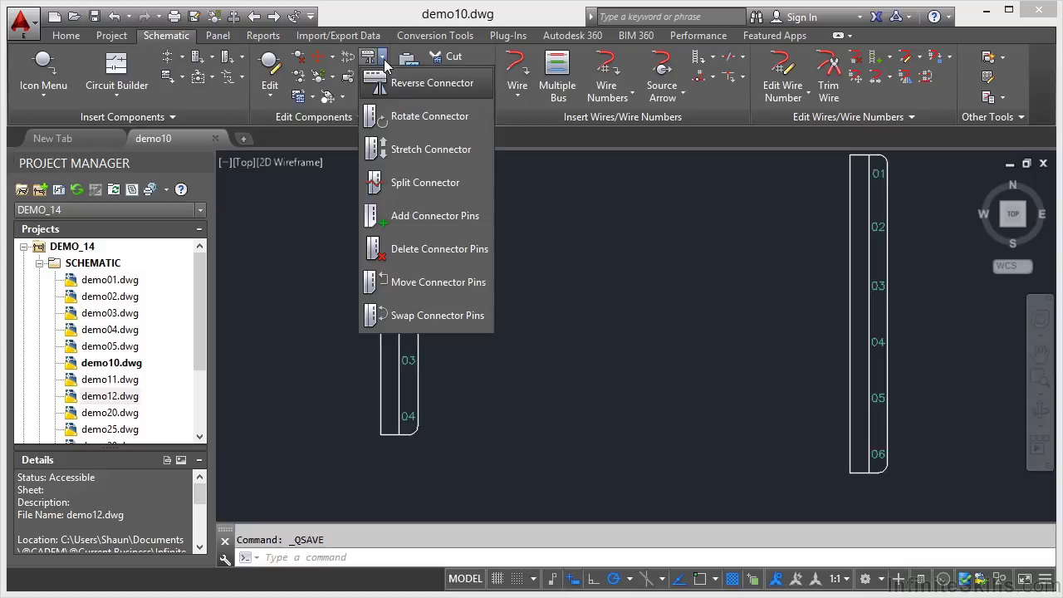
pyautogui.click(410, 123)
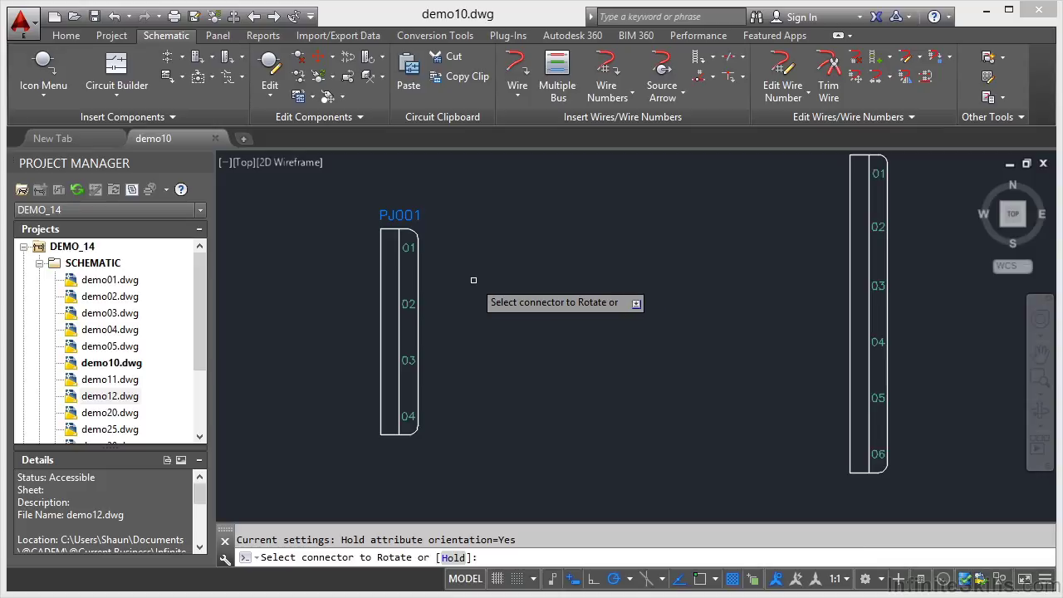
pyautogui.click(419, 283)
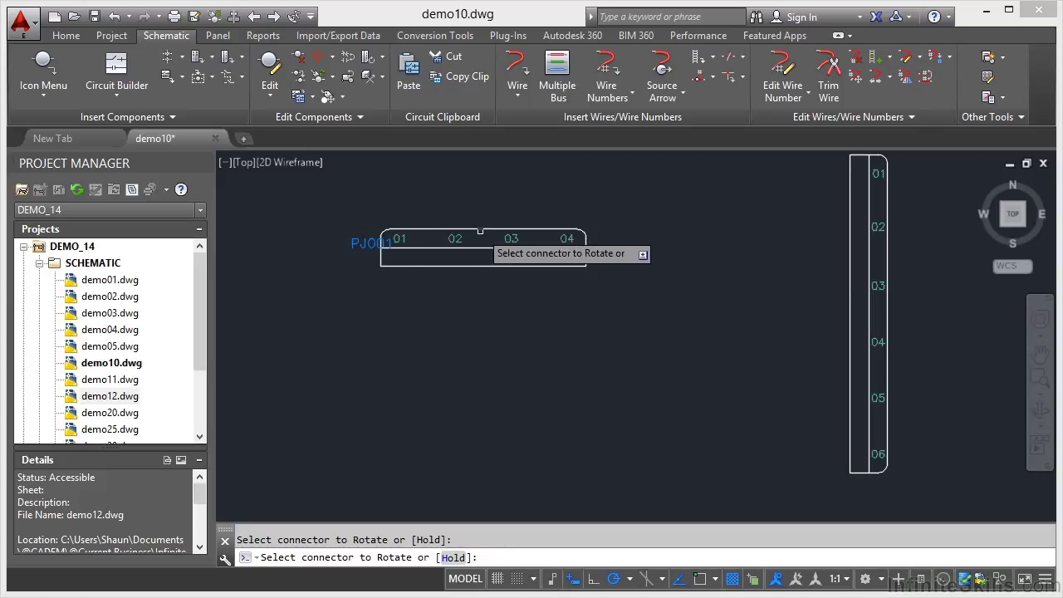
pyautogui.click(483, 230)
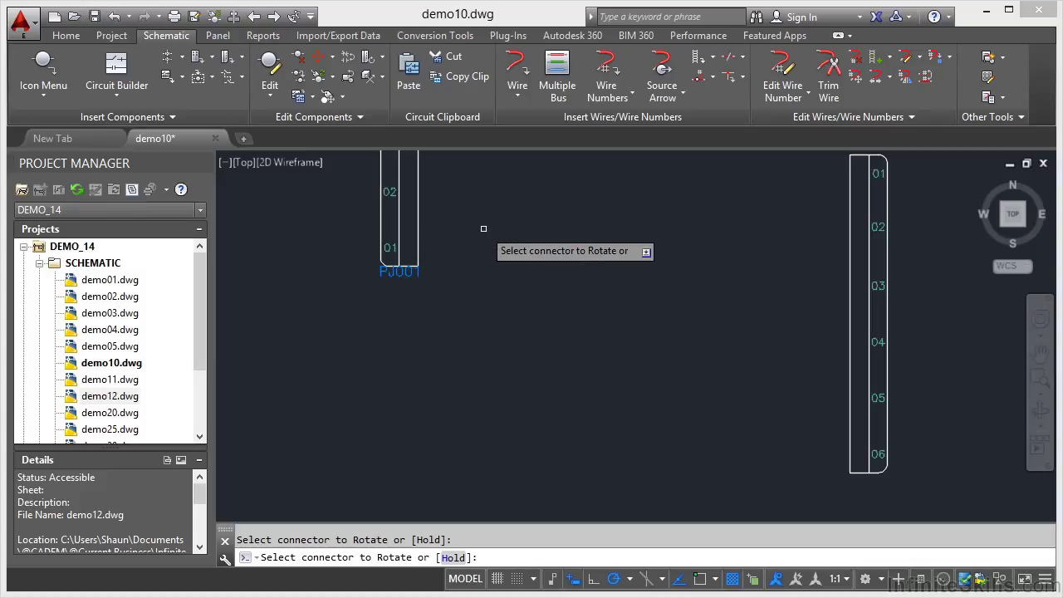
pyautogui.click(418, 249)
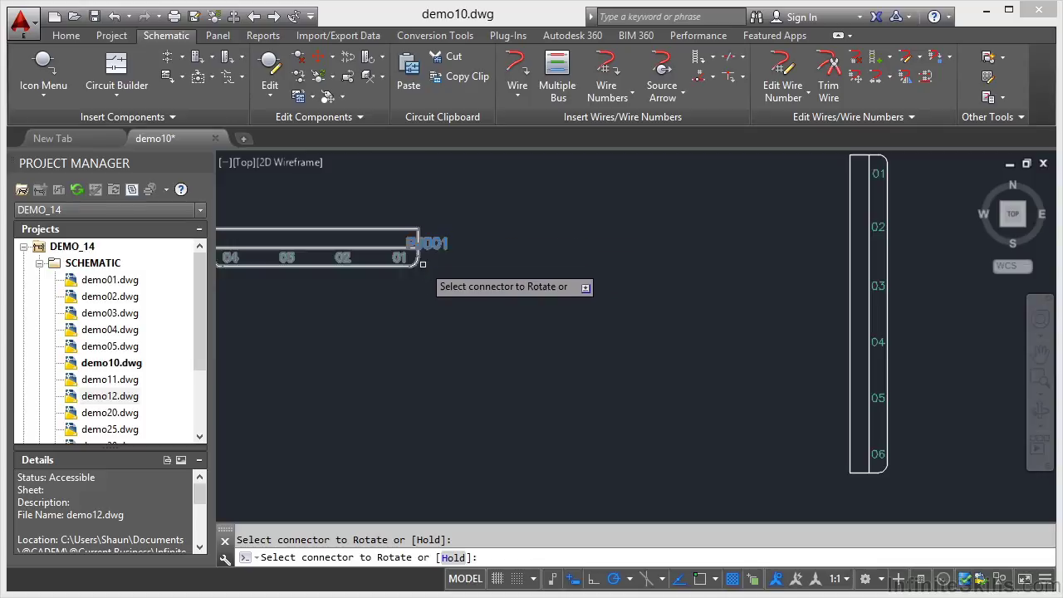
pyautogui.click(417, 259)
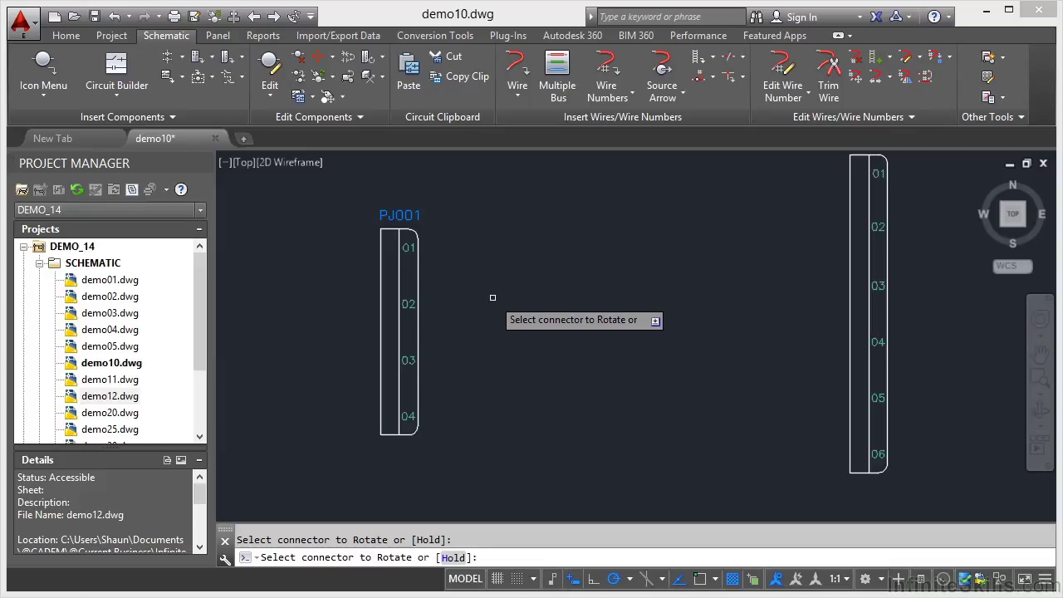
# - Give connector PJ001 a second full revolution in quarter turns and end the rotate command
pyautogui.scroll(-2, 493, 298)
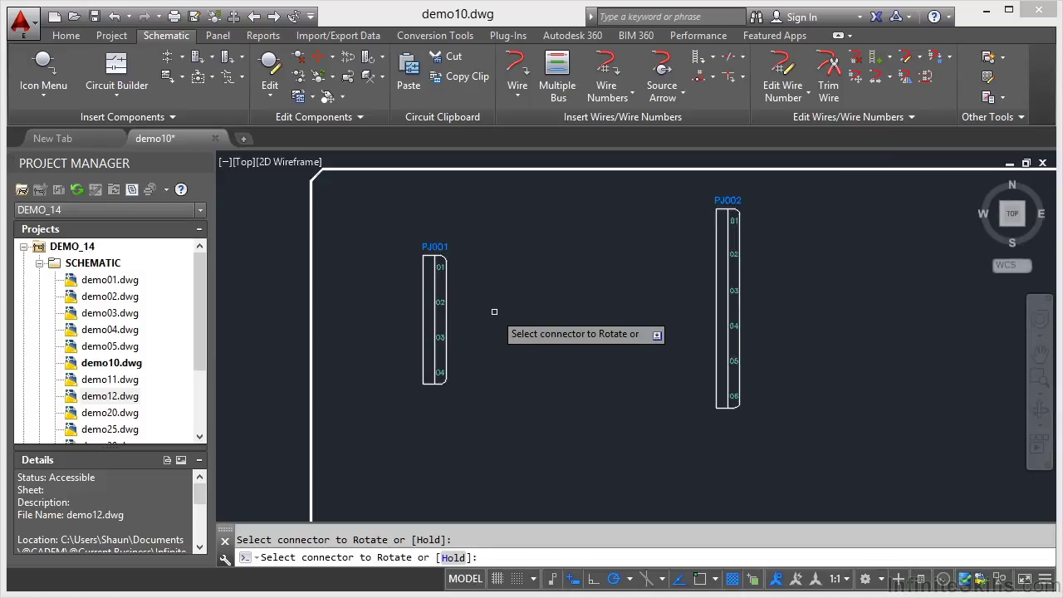
pyautogui.click(445, 358)
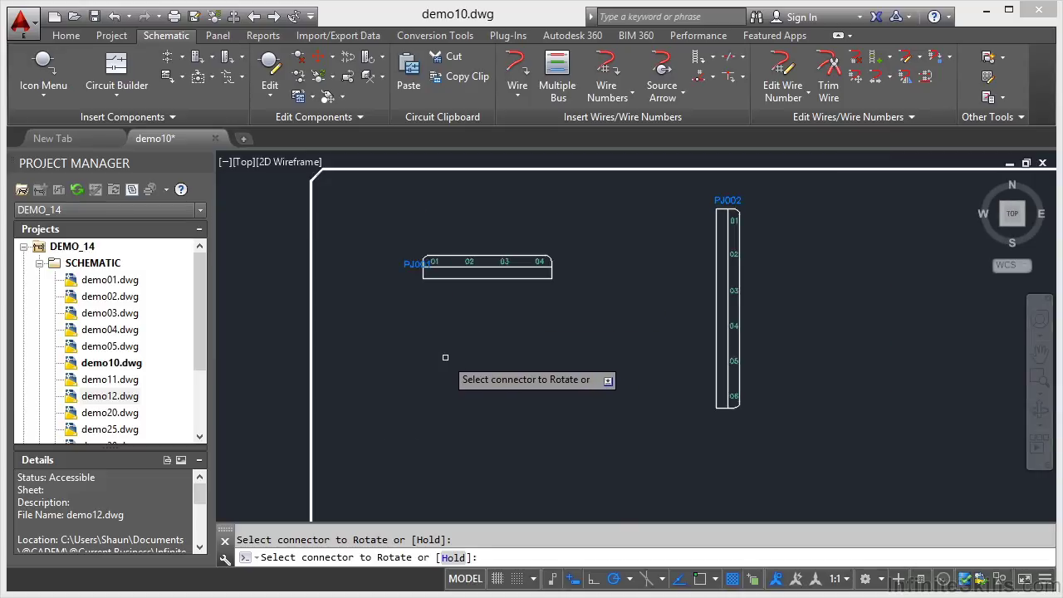
pyautogui.click(455, 280)
pyautogui.click(449, 274)
pyautogui.click(446, 274)
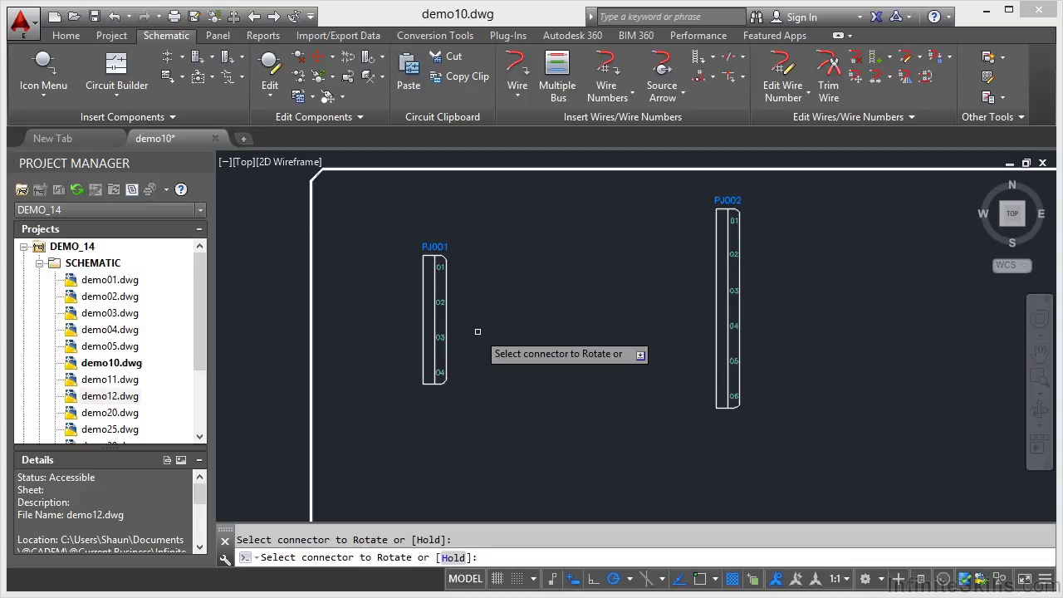
pyautogui.press('Return')
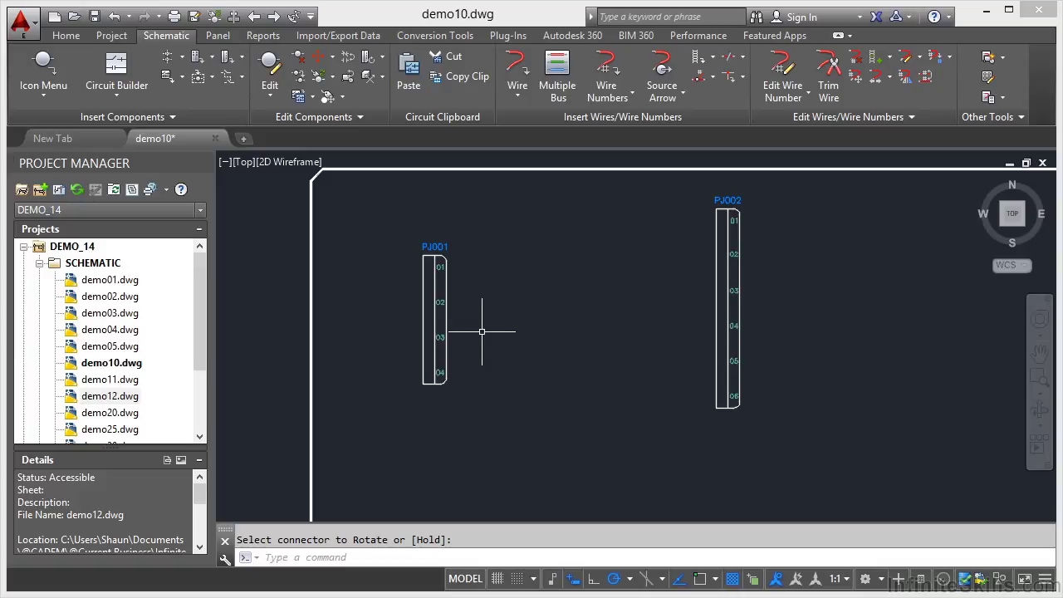
# - Rotate connector PJ001 through four quarter turns with the Hold attributes at original orientation option set to Yes
pyautogui.click(448, 288)
pyautogui.rightClick(449, 288)
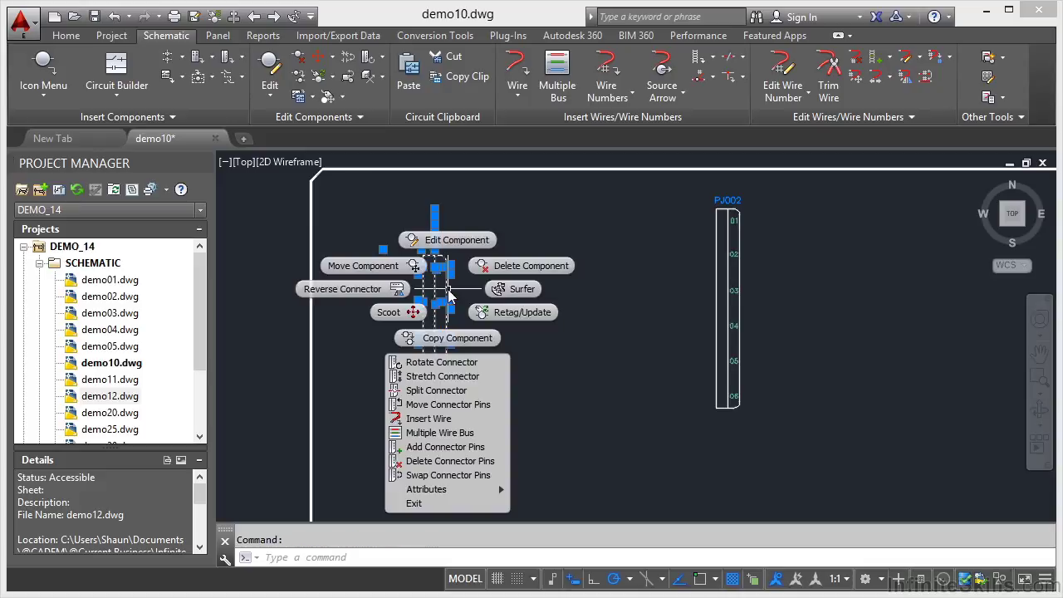
pyautogui.click(449, 366)
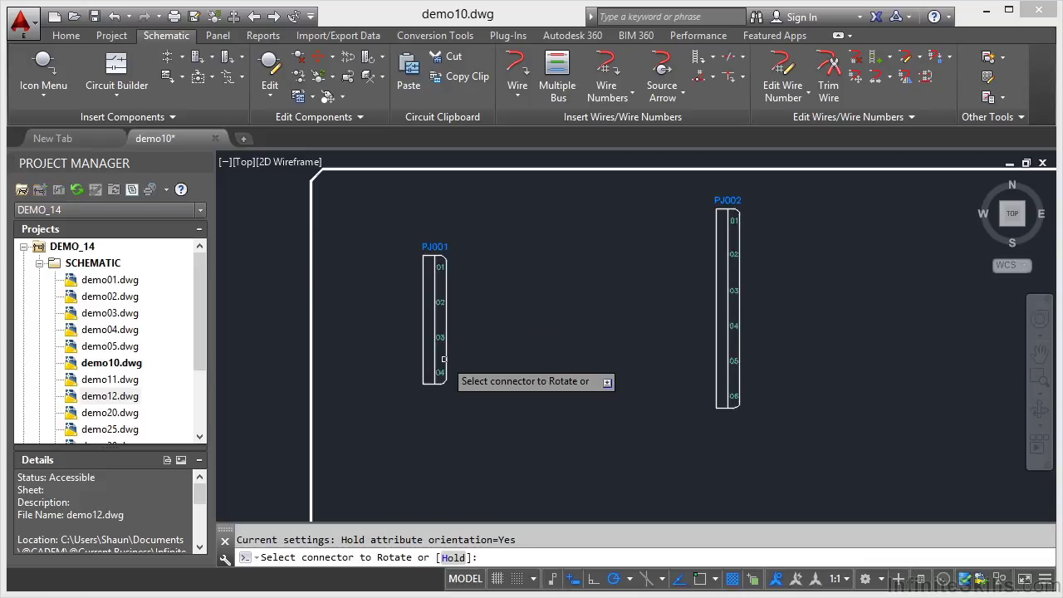
pyautogui.rightClick(507, 300)
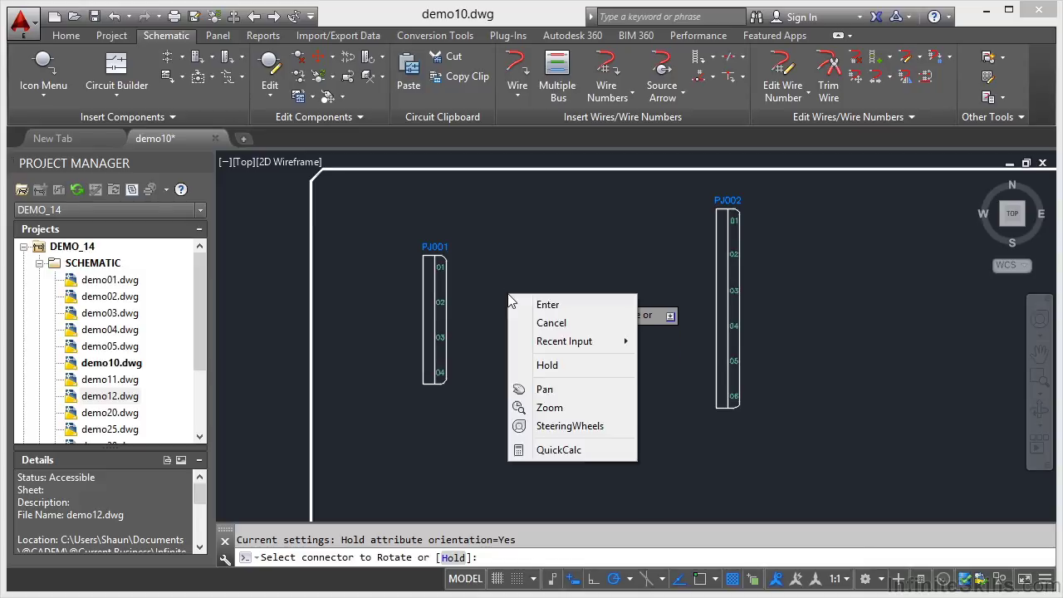
pyautogui.click(540, 365)
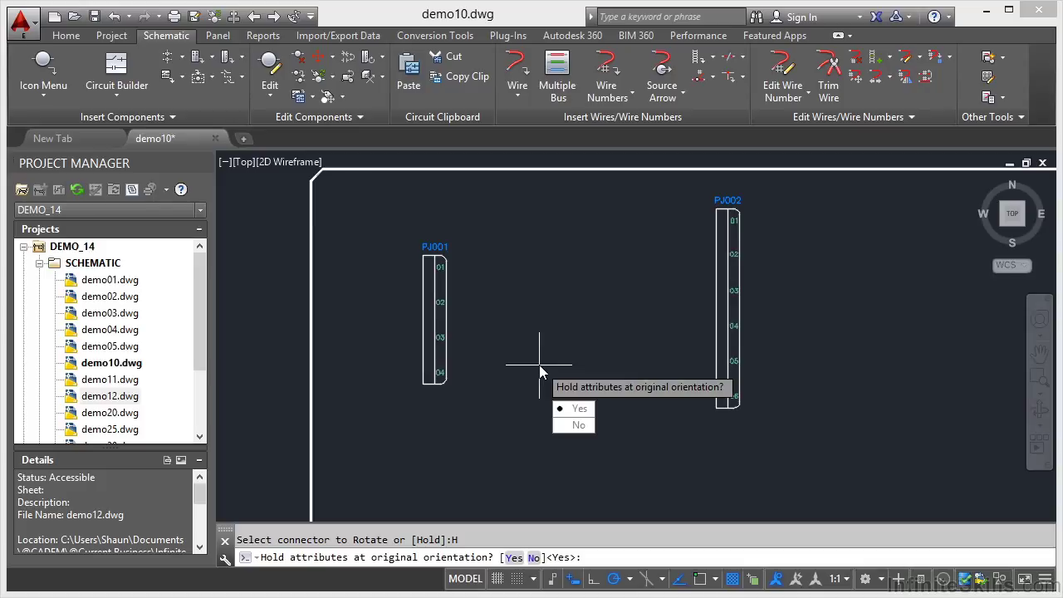
pyautogui.click(573, 409)
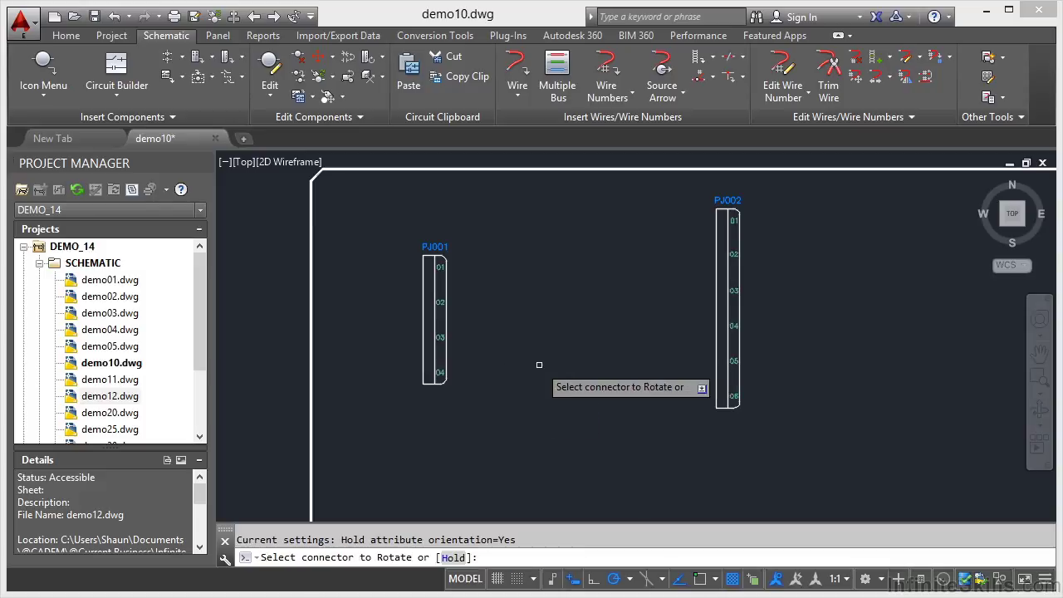
pyautogui.click(446, 333)
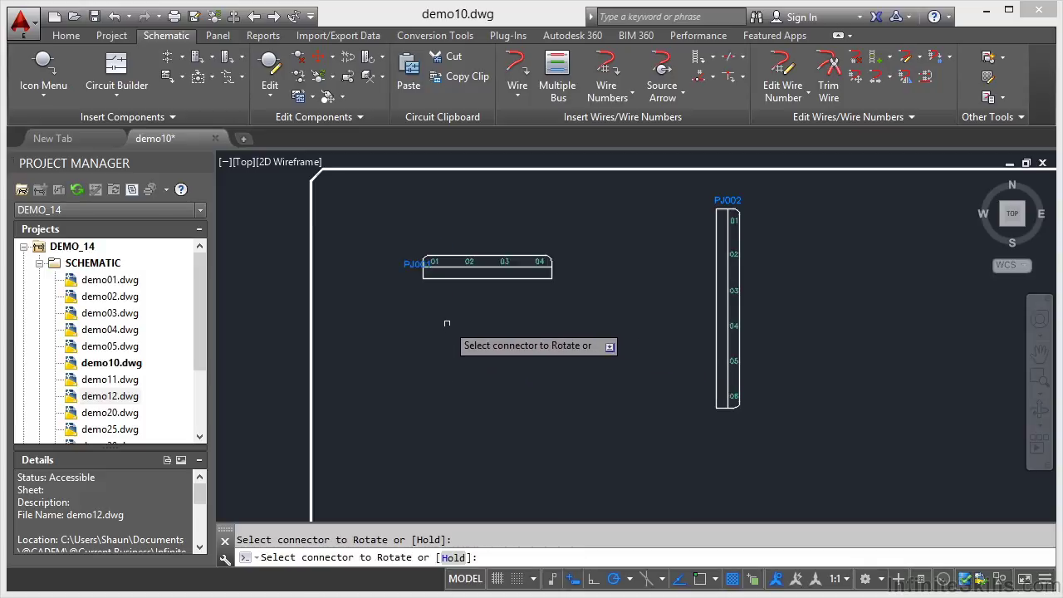
pyautogui.click(540, 280)
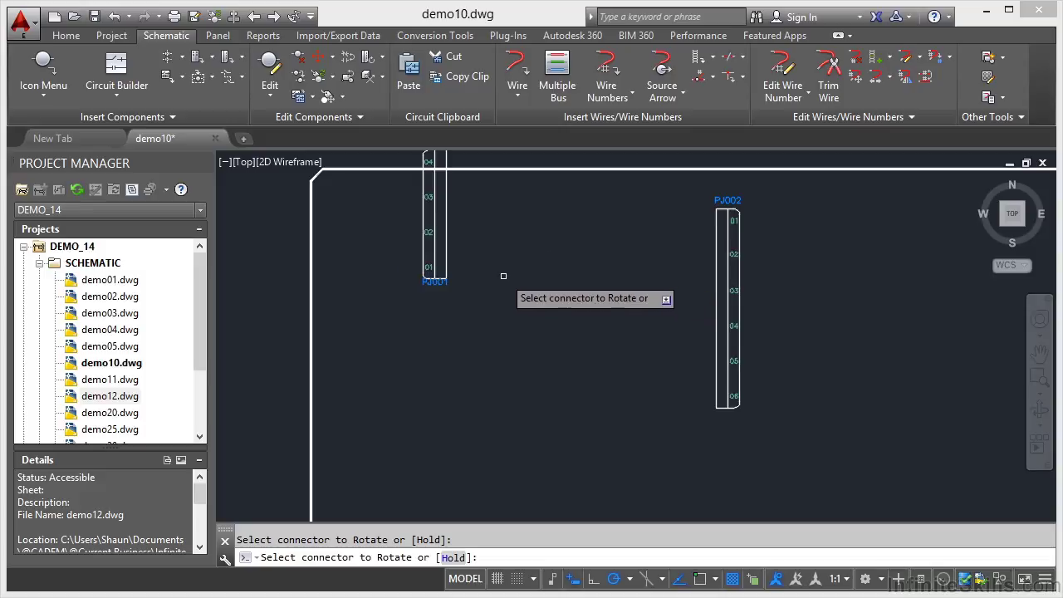
pyautogui.click(446, 275)
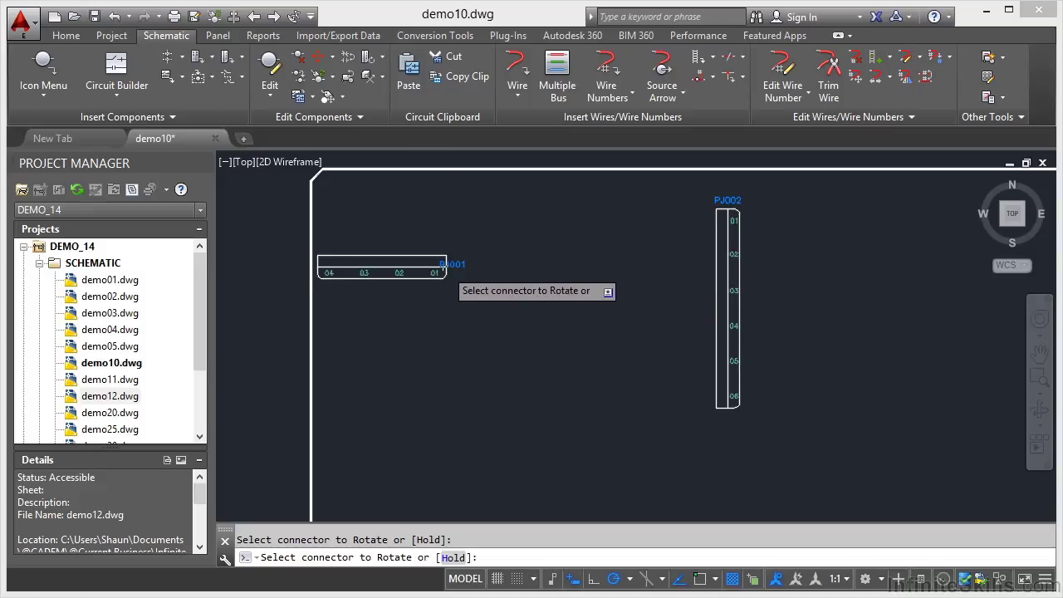
pyautogui.click(446, 276)
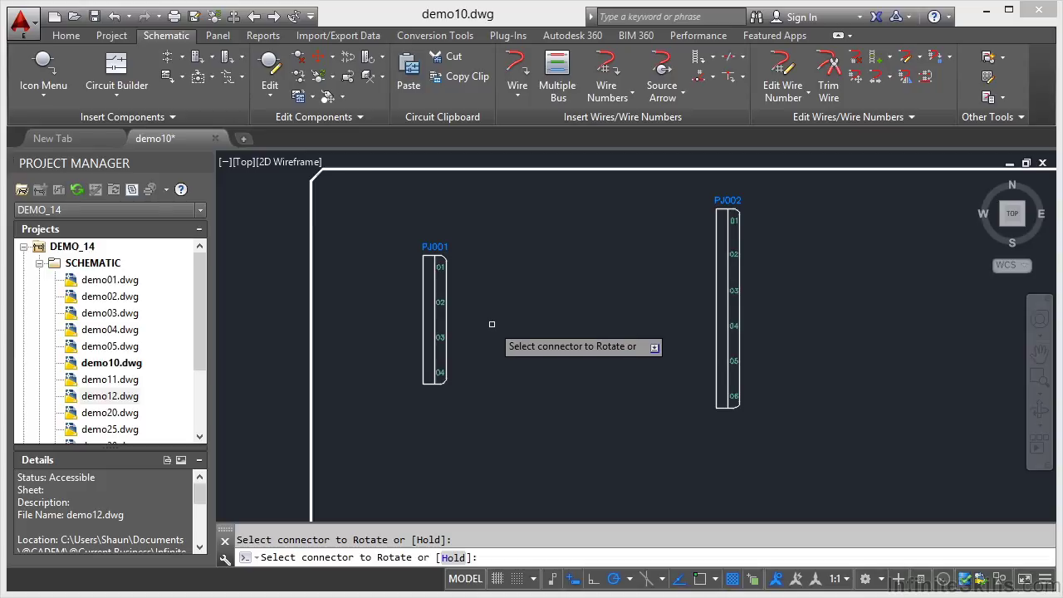
pyautogui.press('Return')
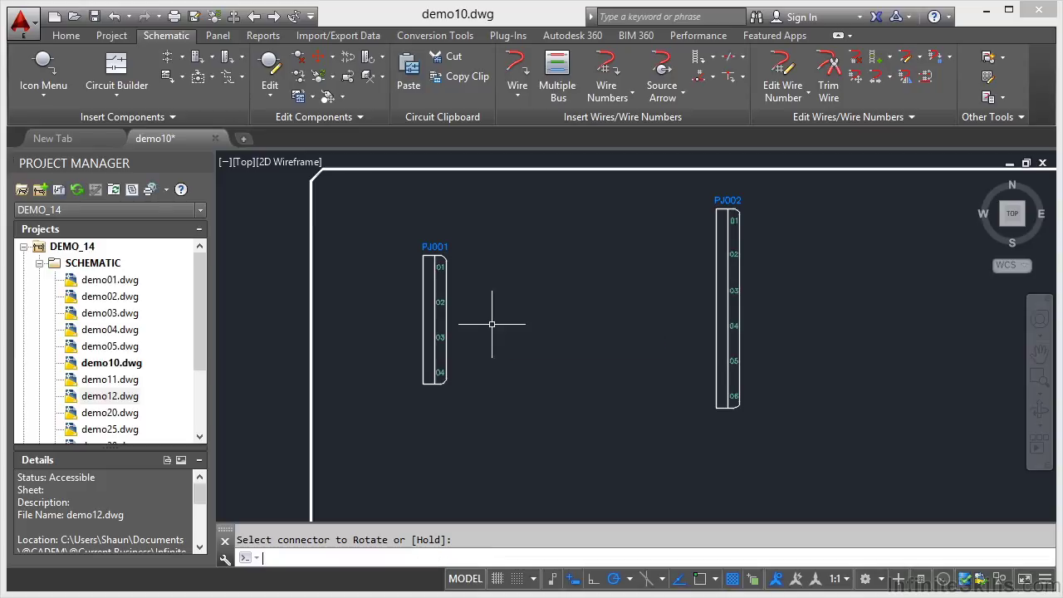
# - Set Rotate Connector's Hold option to No and turn connector PJ001 through four quarter turns, its attributes rotating along
pyautogui.click(435, 312)
pyautogui.rightClick(447, 316)
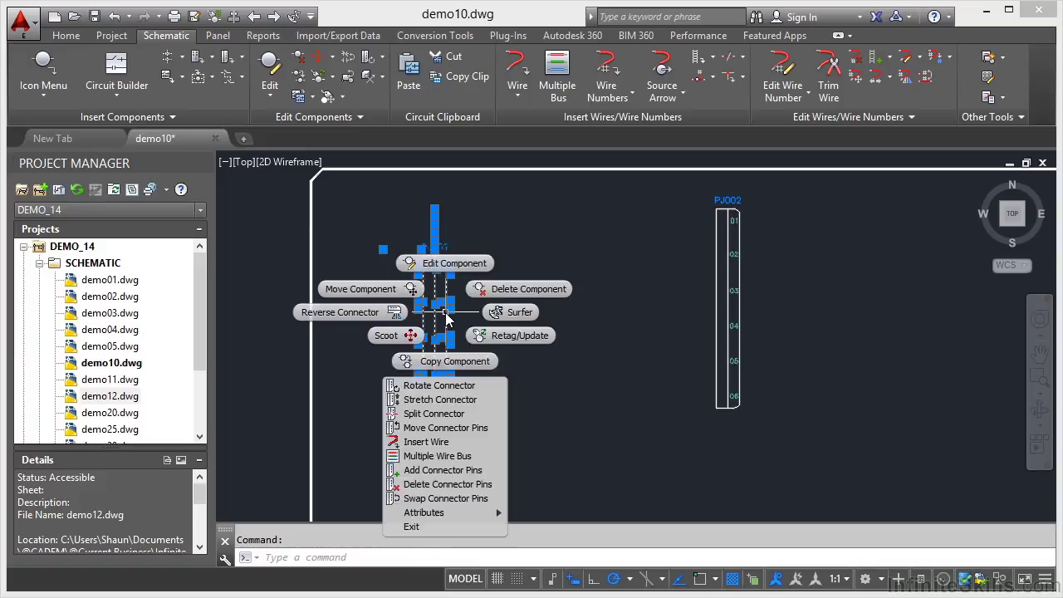
pyautogui.click(440, 386)
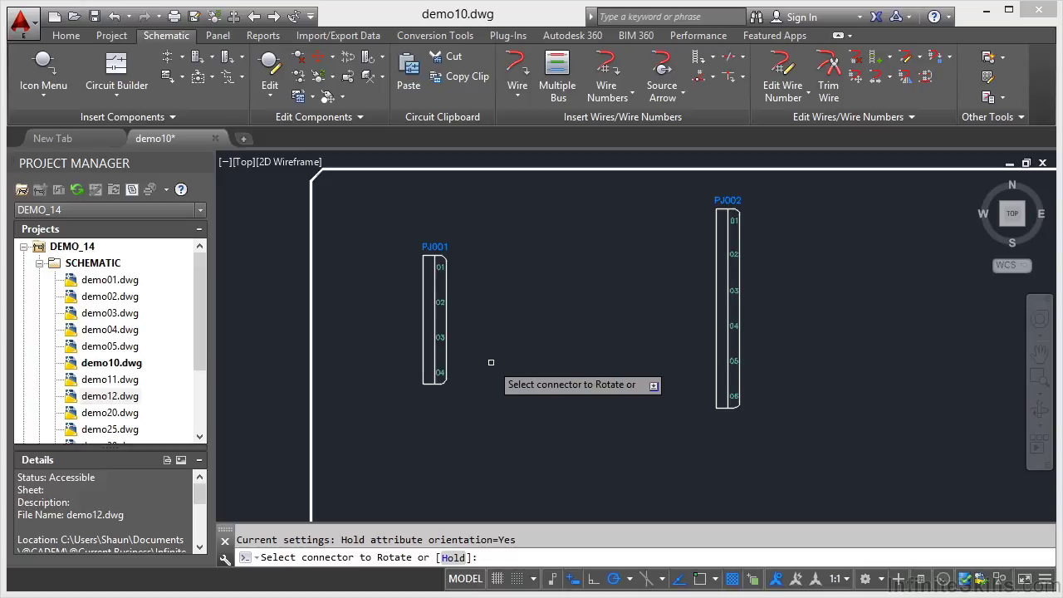
pyautogui.rightClick(496, 304)
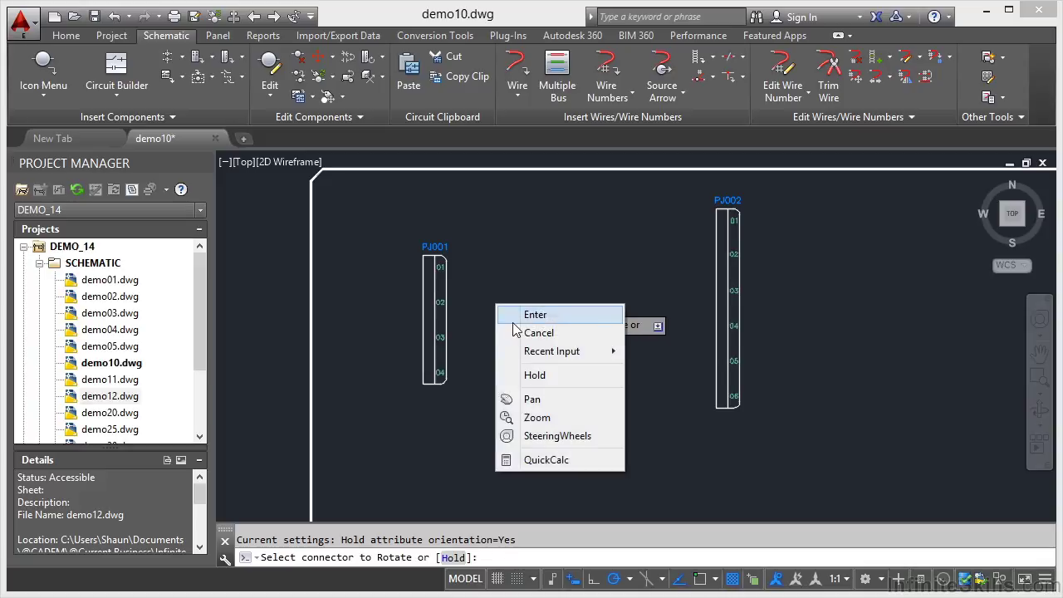
pyautogui.click(535, 376)
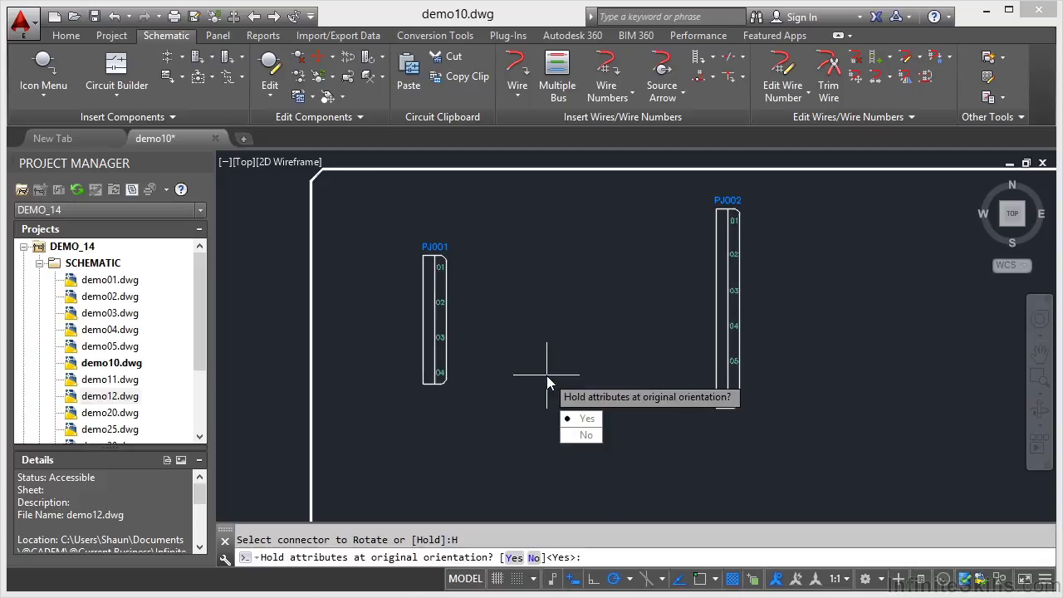
pyautogui.click(582, 435)
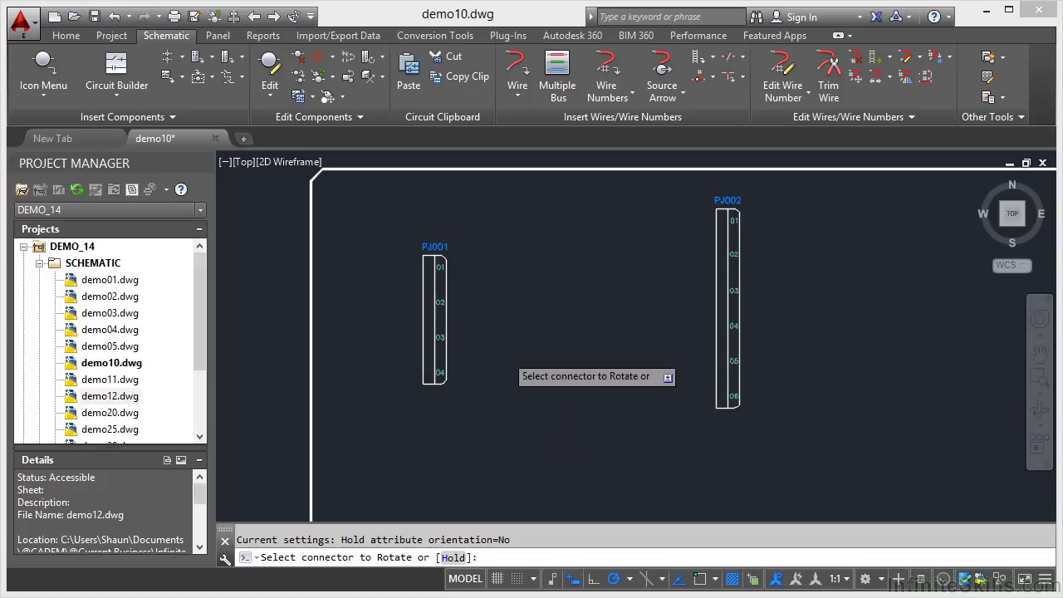
pyautogui.click(446, 353)
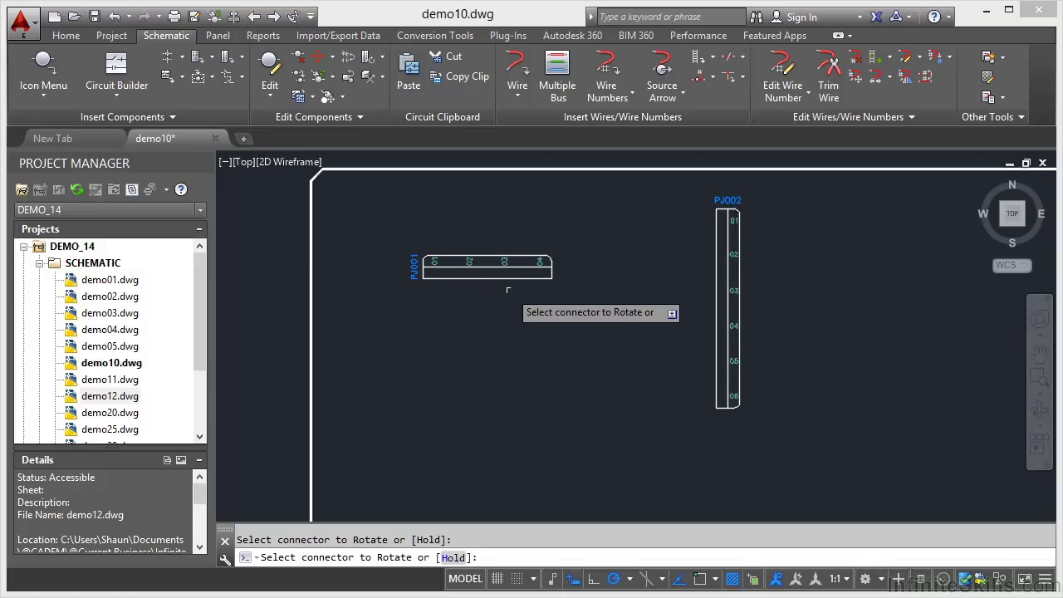
pyautogui.click(535, 279)
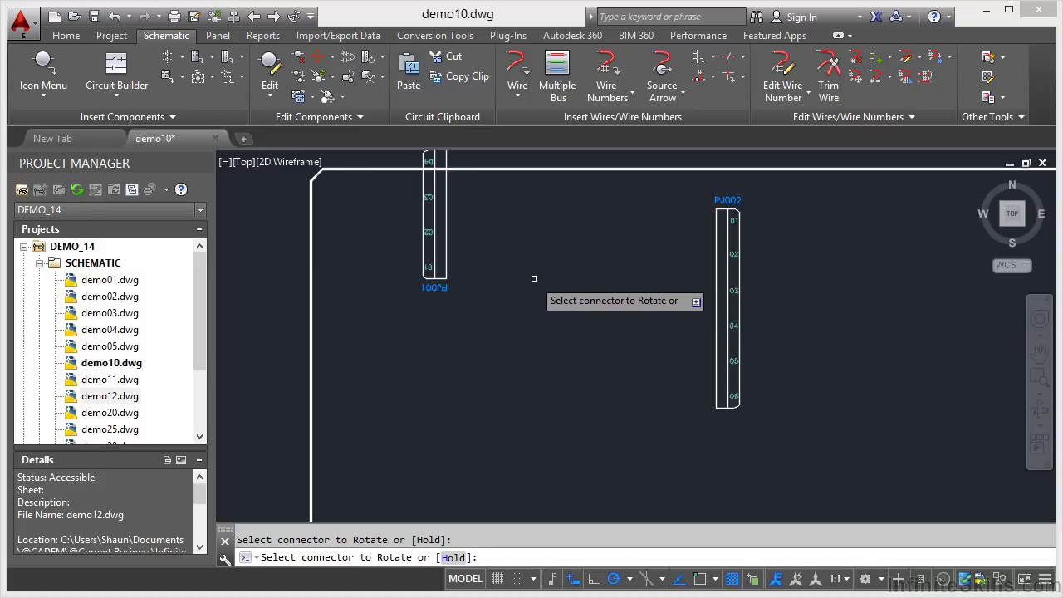
pyautogui.click(446, 263)
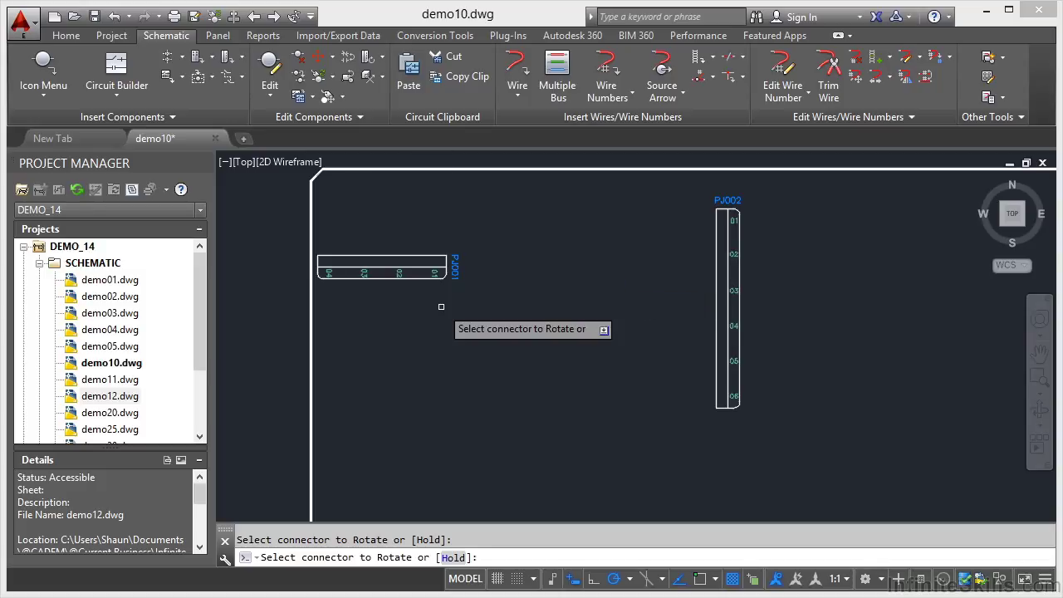
pyautogui.click(446, 277)
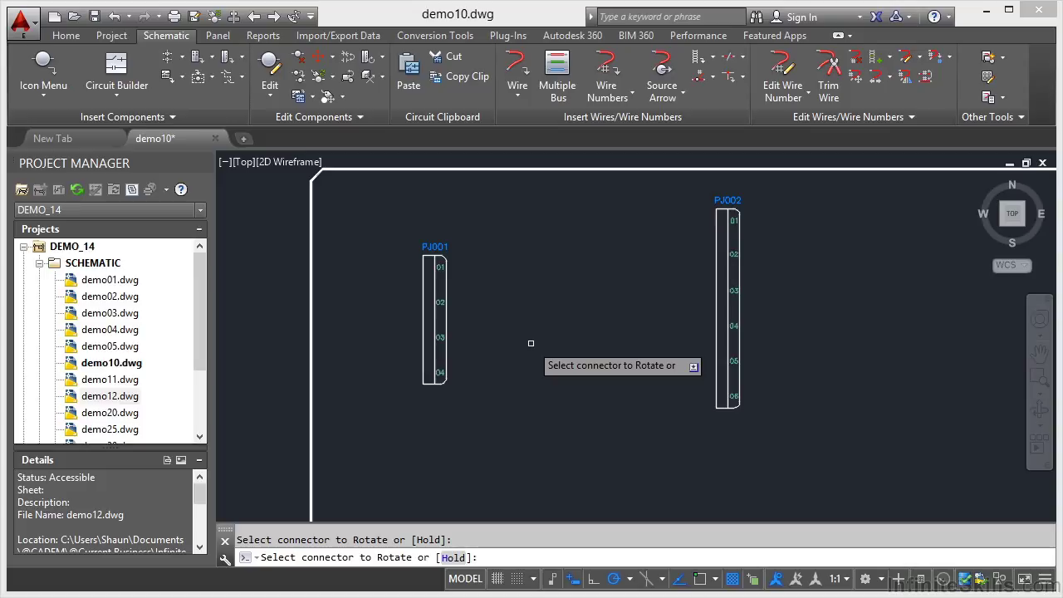
pyautogui.press('Return')
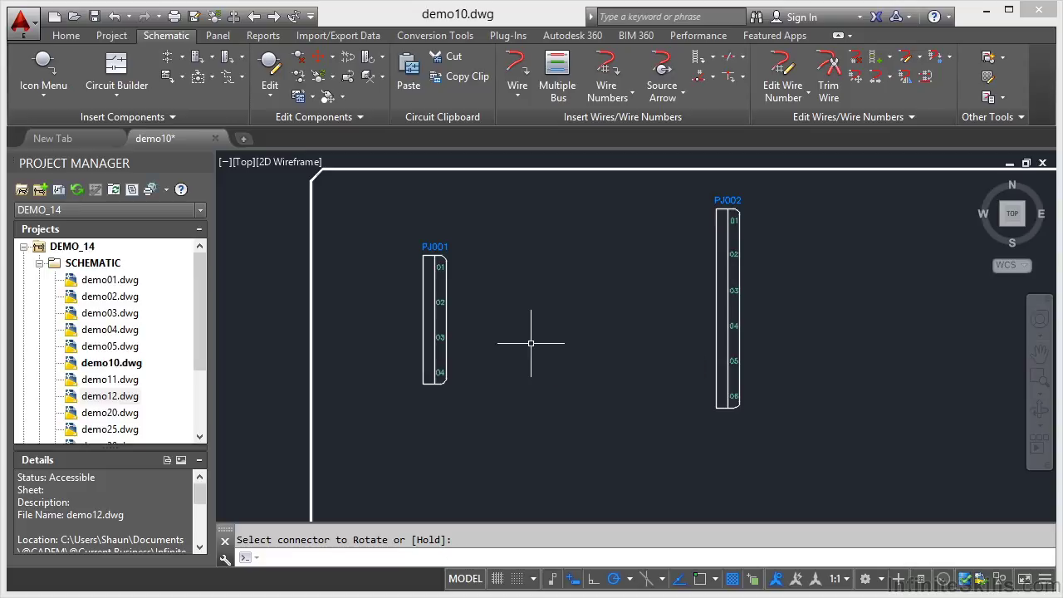
# - Restart Rotate Connector on PJ001 and set holding attributes at original orientation back to Yes
pyautogui.click(447, 316)
pyautogui.rightClick(447, 316)
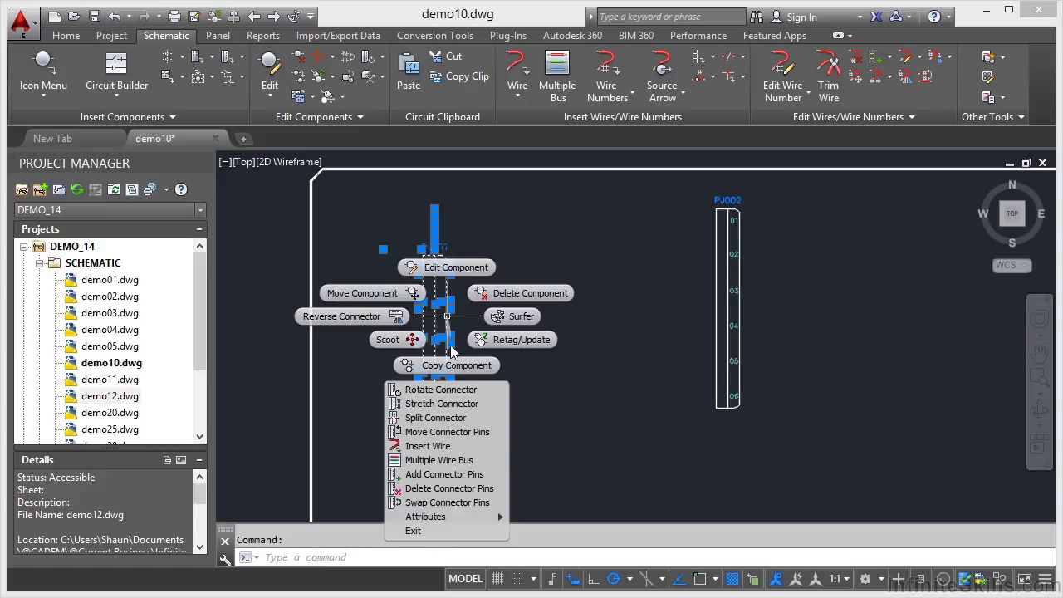
pyautogui.click(452, 390)
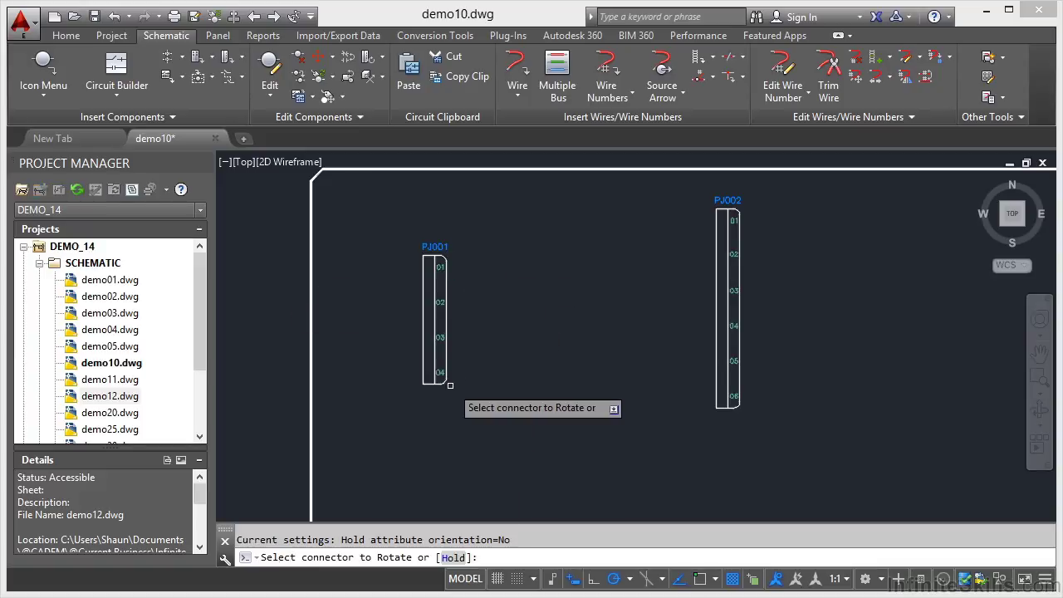
pyautogui.rightClick(542, 286)
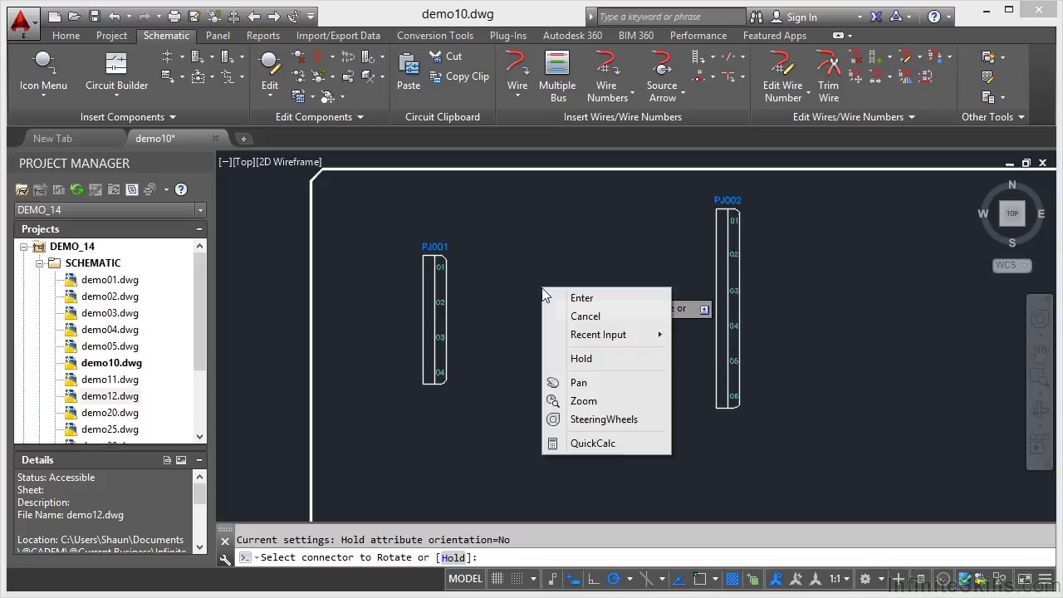
pyautogui.click(587, 361)
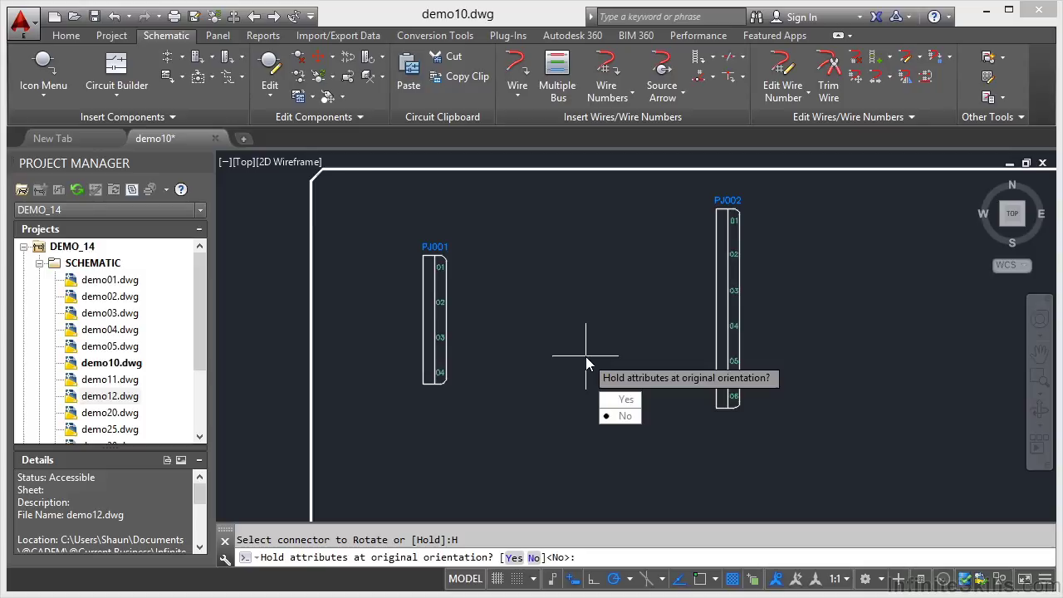
pyautogui.click(616, 402)
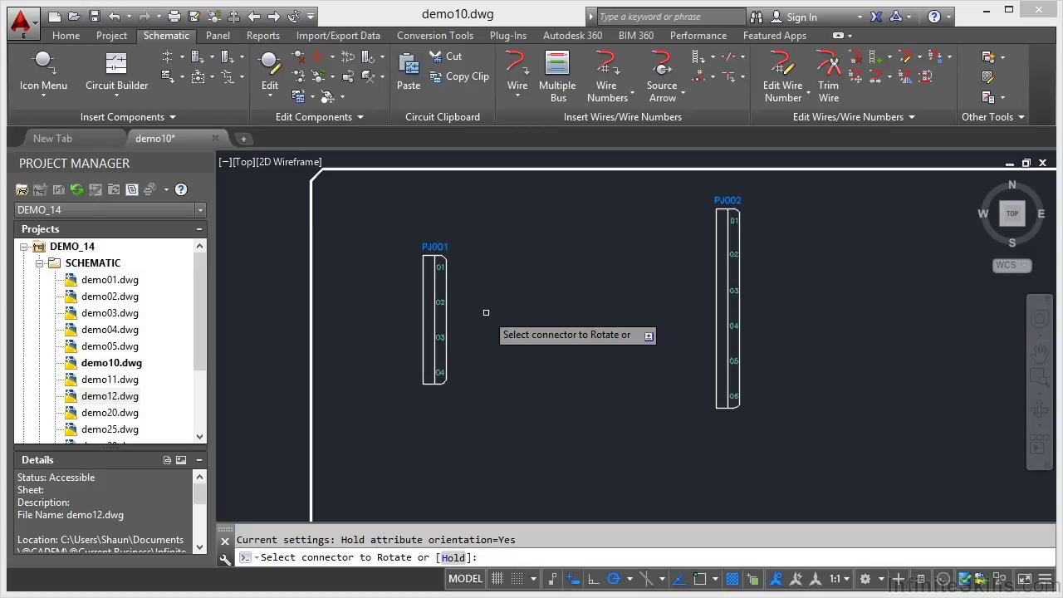
# - Rotate connector PJ001 through four quarter turns with its attributes held at their original orientation, and end the command
pyautogui.click(446, 358)
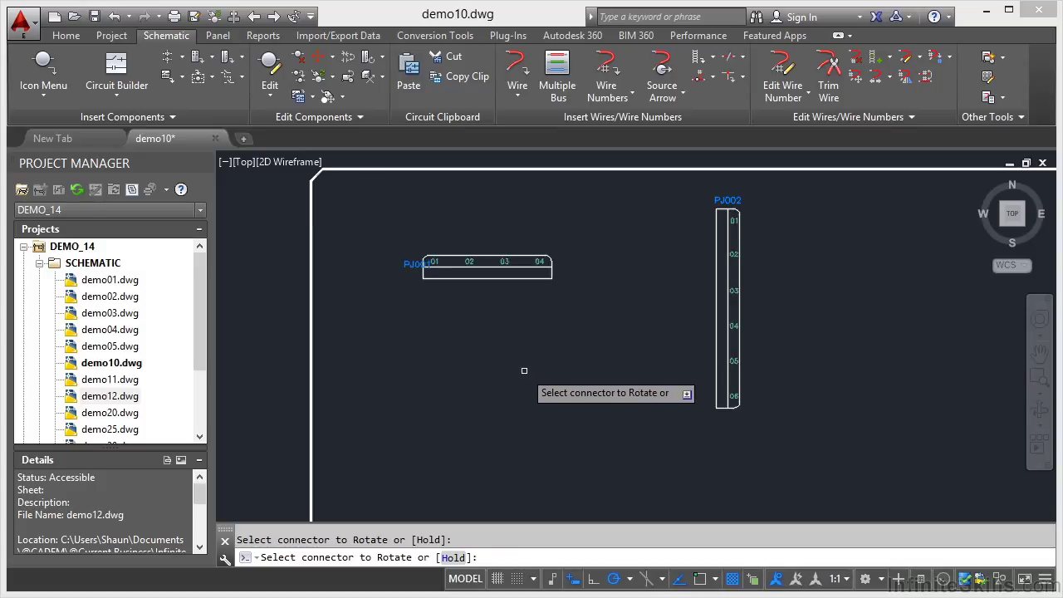
pyautogui.click(526, 280)
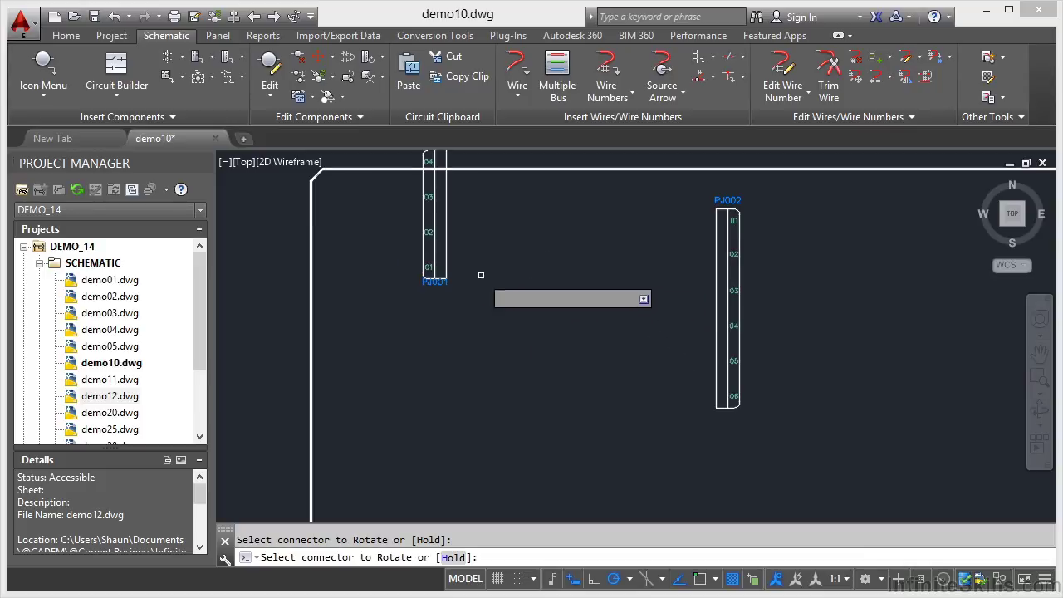
pyautogui.click(447, 270)
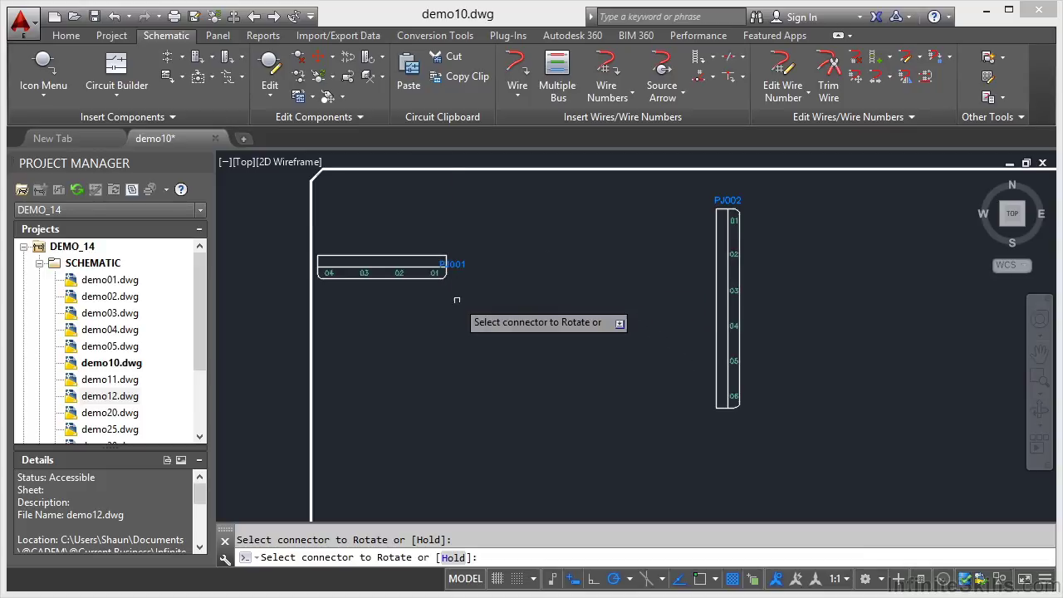
pyautogui.click(446, 272)
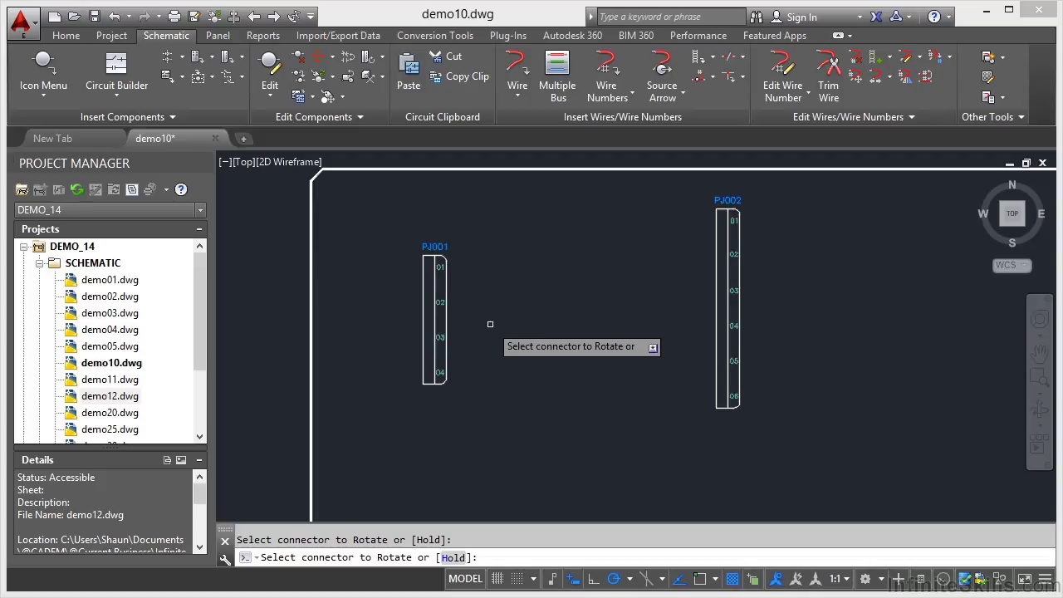
pyautogui.press('Return')
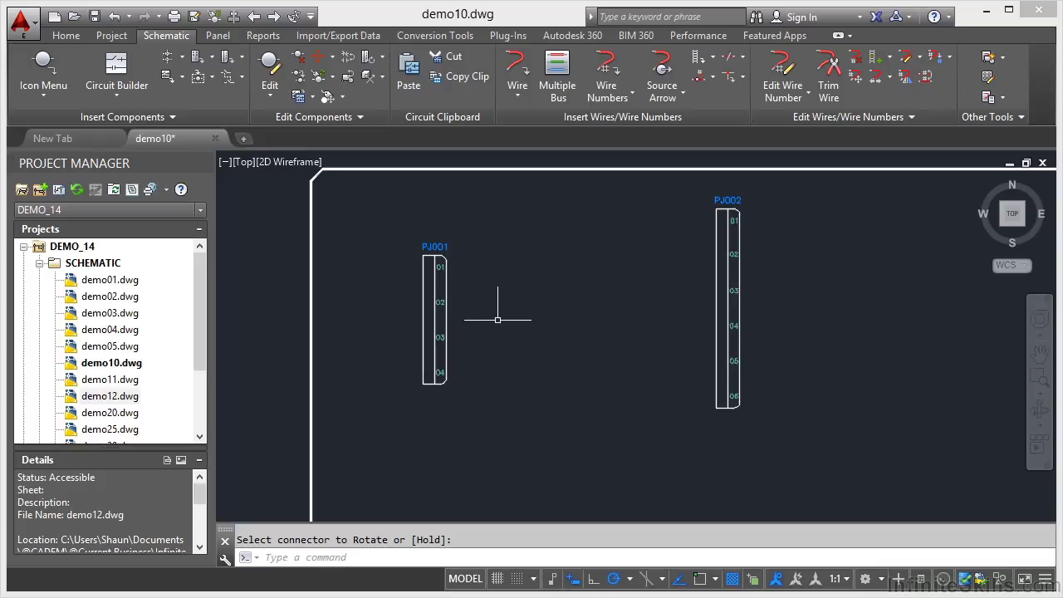
pyautogui.press('Escape')
# - Start Rotate Connector on PJ001 again and set holding attributes at original orientation to No
pyautogui.click(444, 312)
pyautogui.rightClick(443, 312)
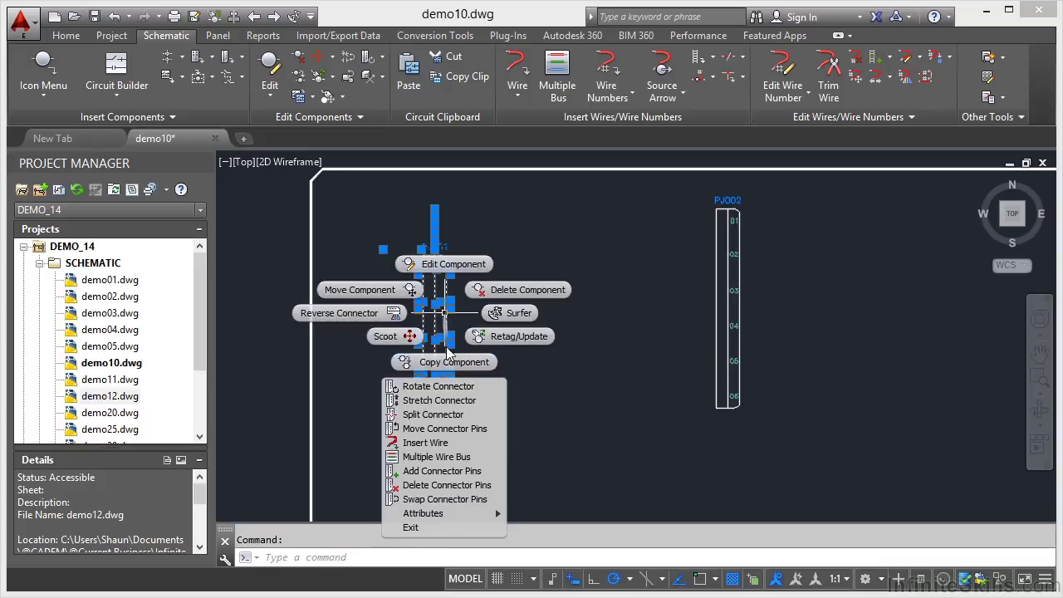
pyautogui.click(438, 386)
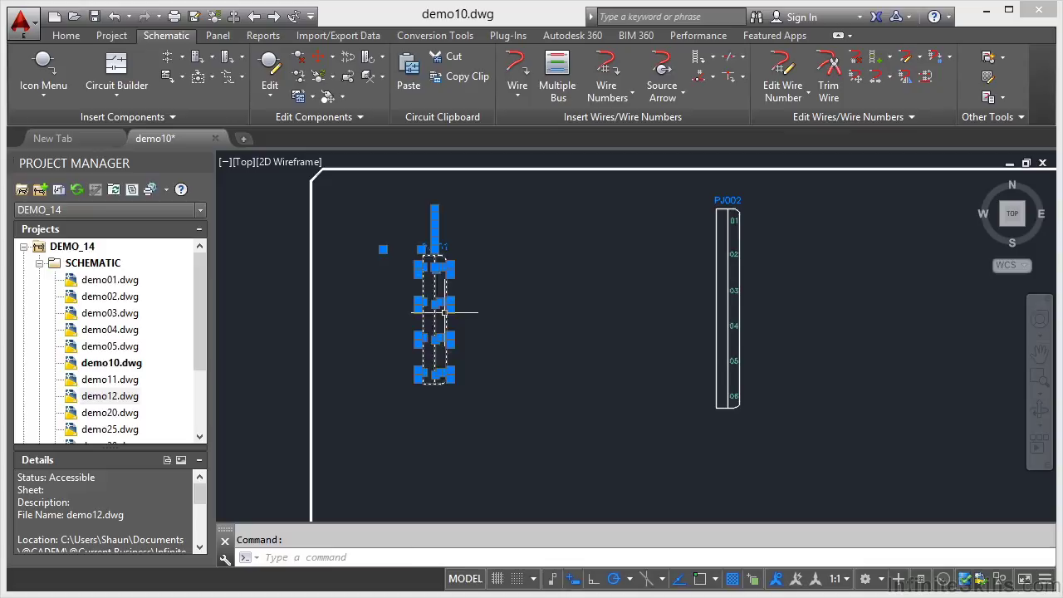
pyautogui.rightClick(521, 295)
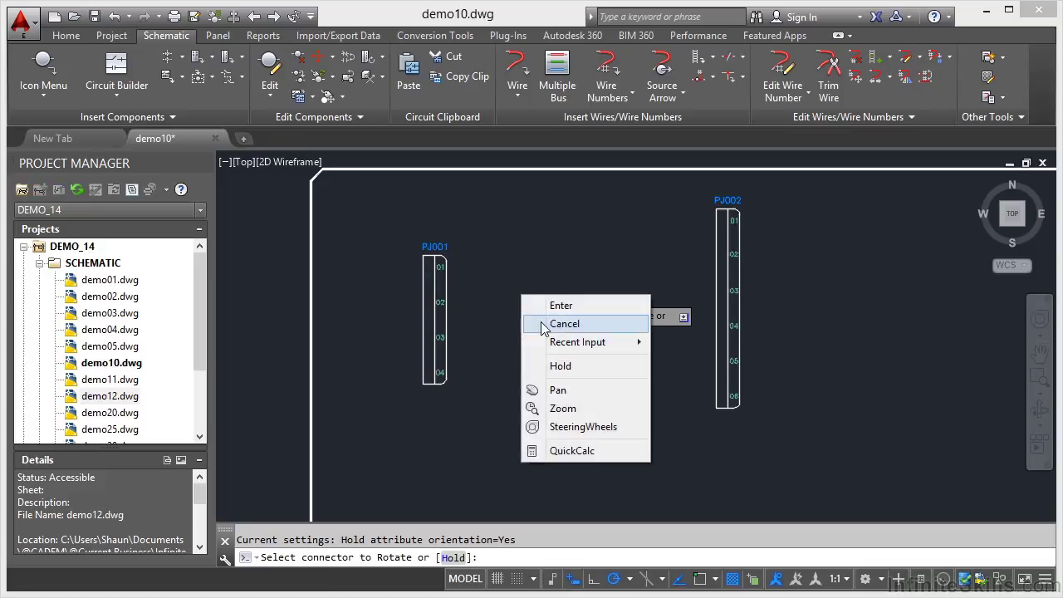
pyautogui.click(573, 370)
pyautogui.click(606, 428)
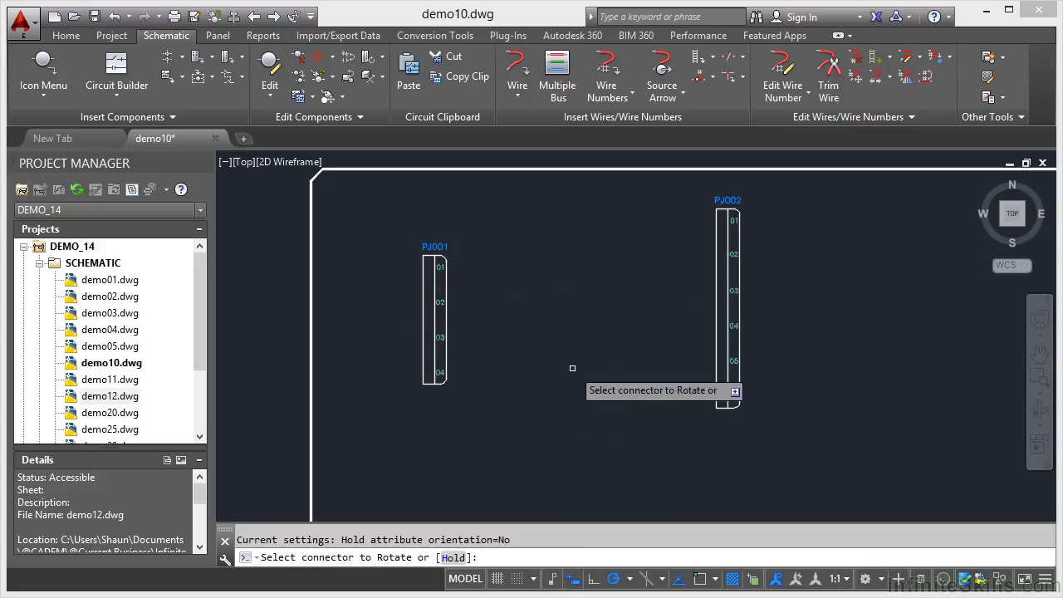
# - Rotate connector PJ001 one full revolution in quarter turns, letting its attributes turn with it, and end the command
pyautogui.click(446, 285)
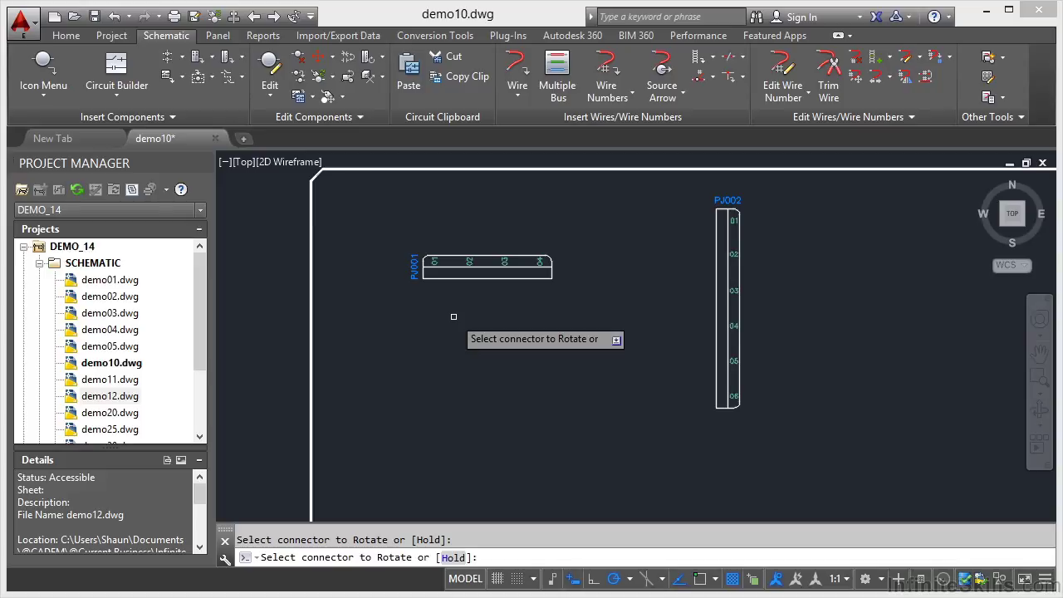
pyautogui.click(504, 278)
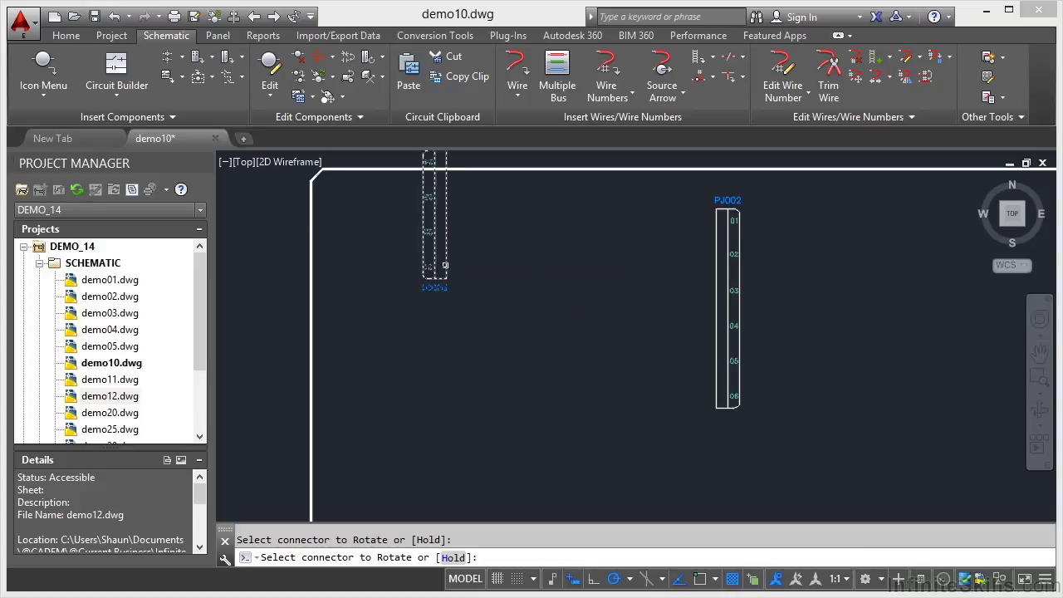
pyautogui.click(445, 277)
pyautogui.click(445, 279)
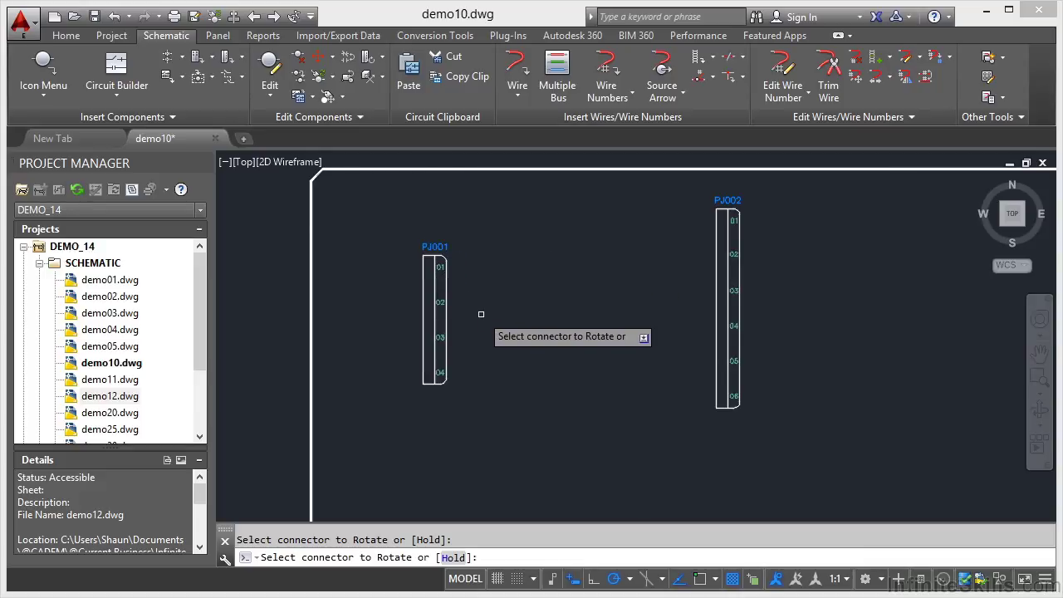
pyautogui.press('Return')
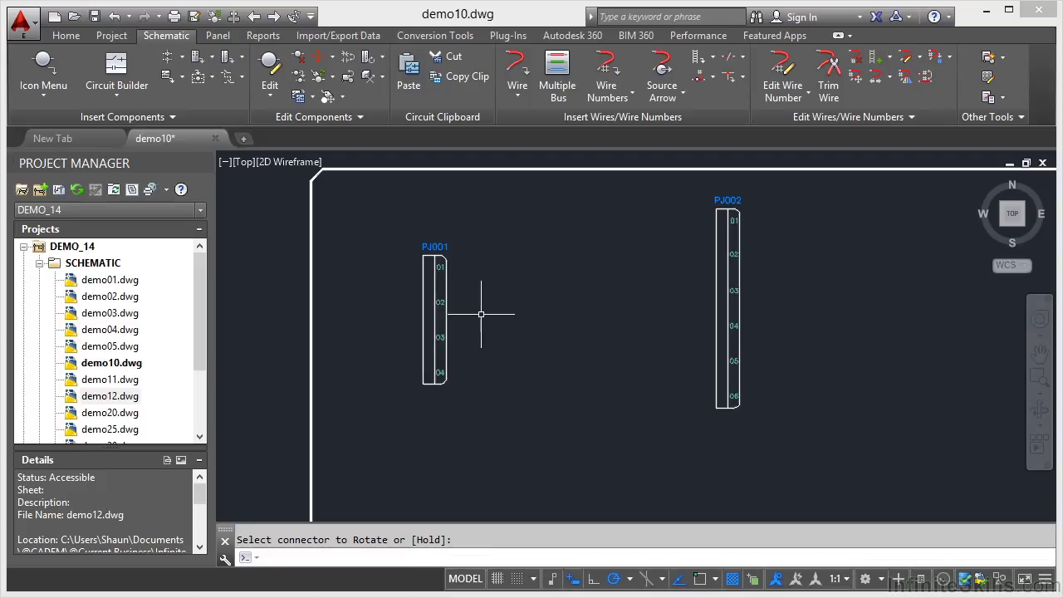